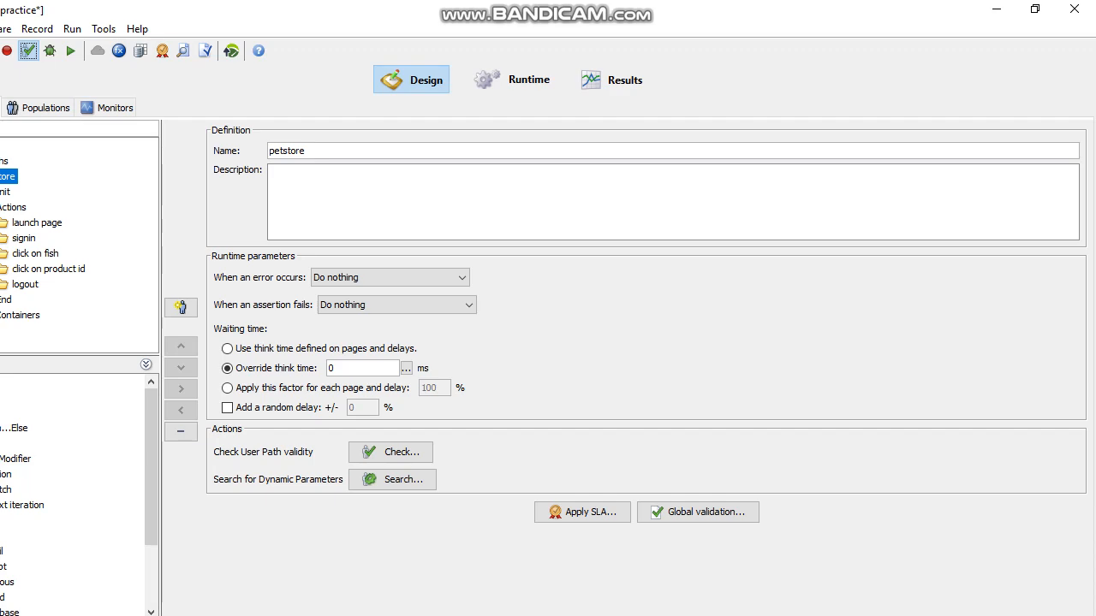
# Open the advanced validation parameters for checking the petstore User Path and set cache handling to New user
pyautogui.click(28, 50)
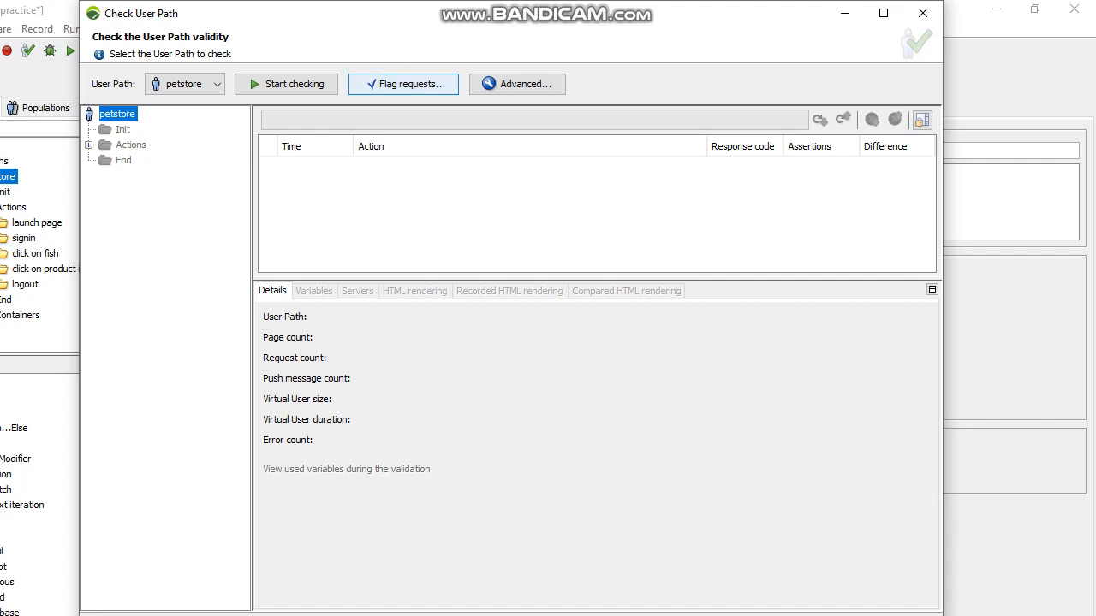
pyautogui.click(517, 84)
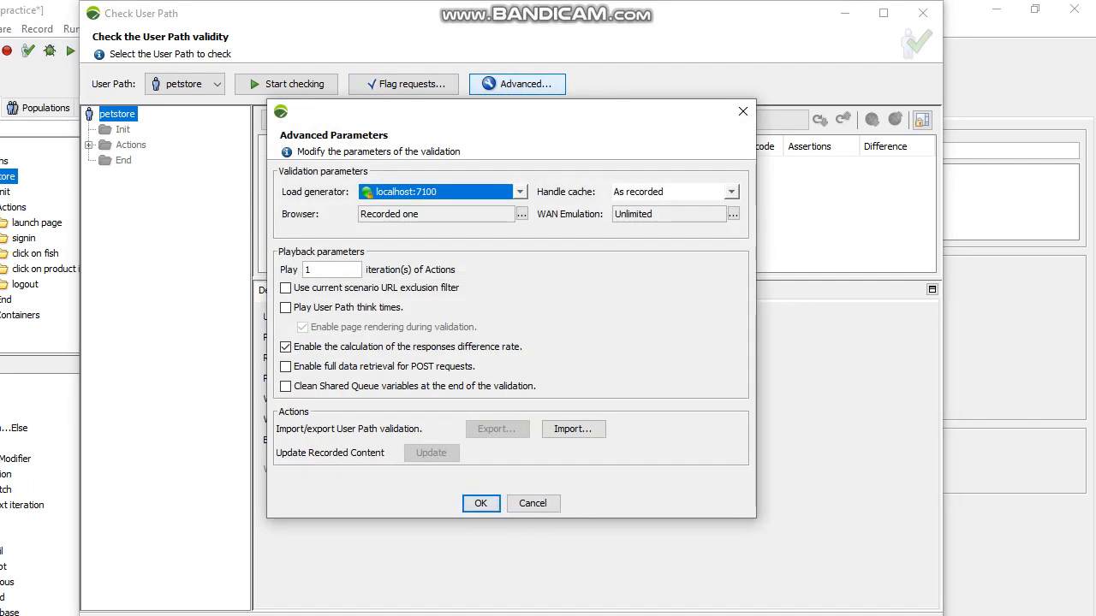
pyautogui.click(731, 191)
pyautogui.press('Down')
pyautogui.press('Return')
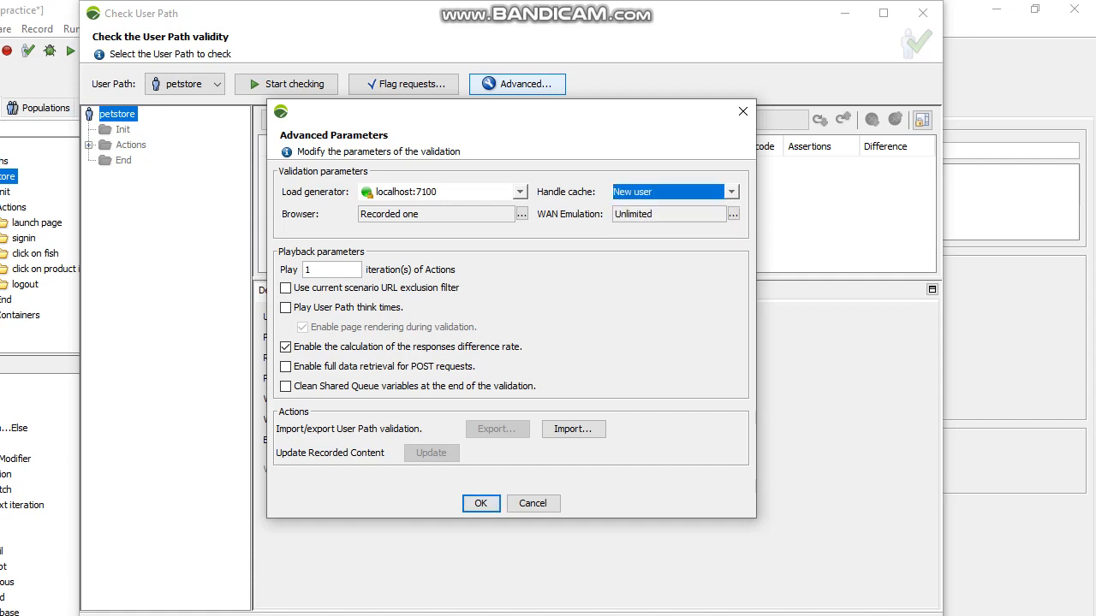
# Disable HTTP/2 in the validation's browser profile, keeping the Recorded one profile selected
pyautogui.click(522, 214)
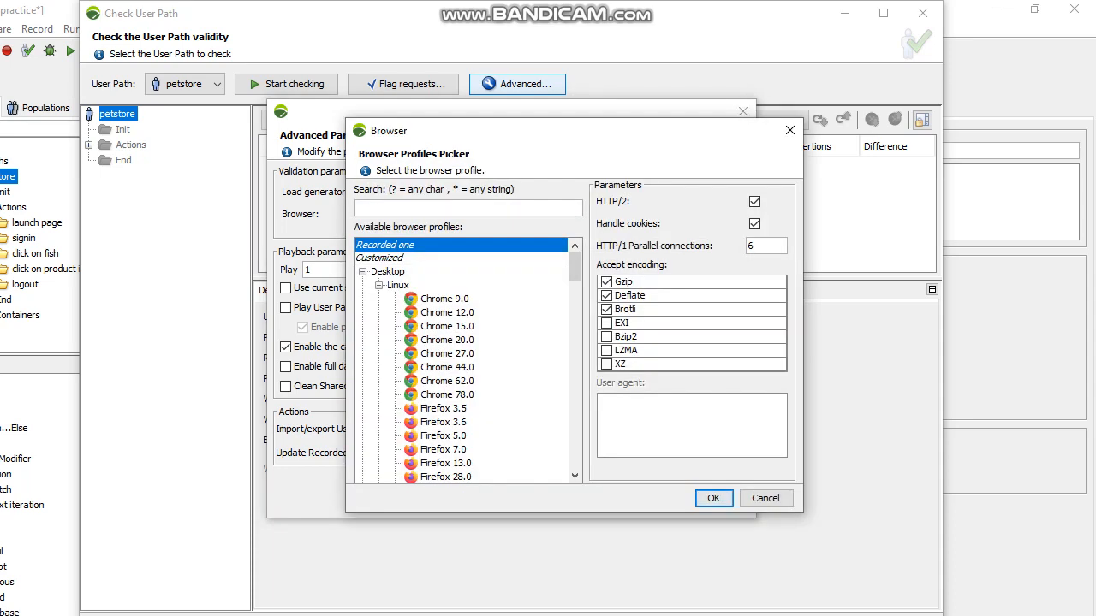
pyautogui.click(754, 202)
pyautogui.click(713, 498)
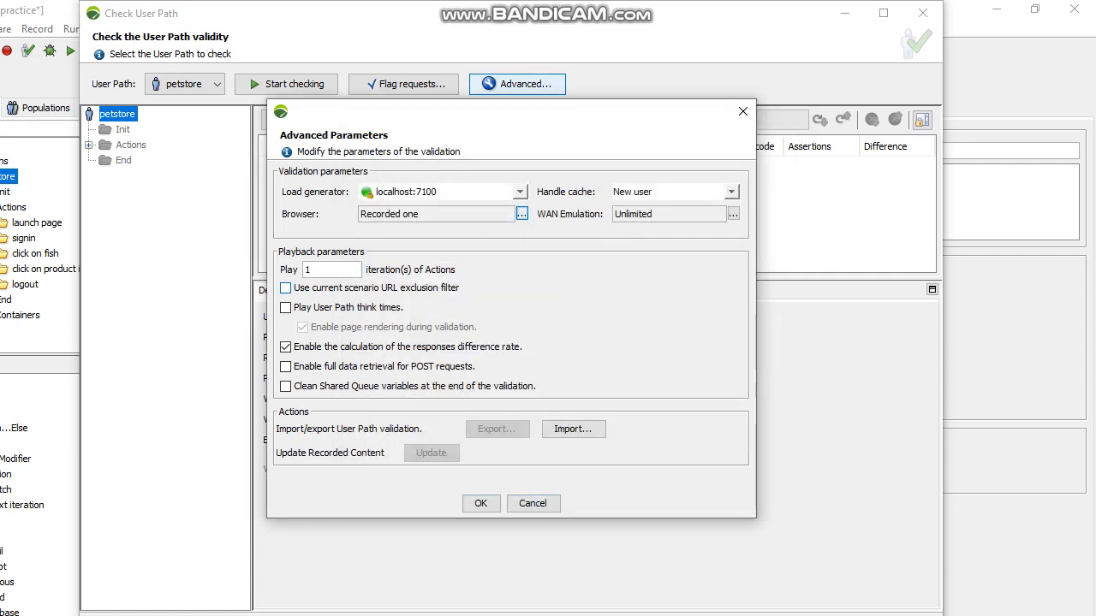
# Enable the current scenario URL exclusion filter for the validation and run the check of the petstore User Path
pyautogui.click(286, 289)
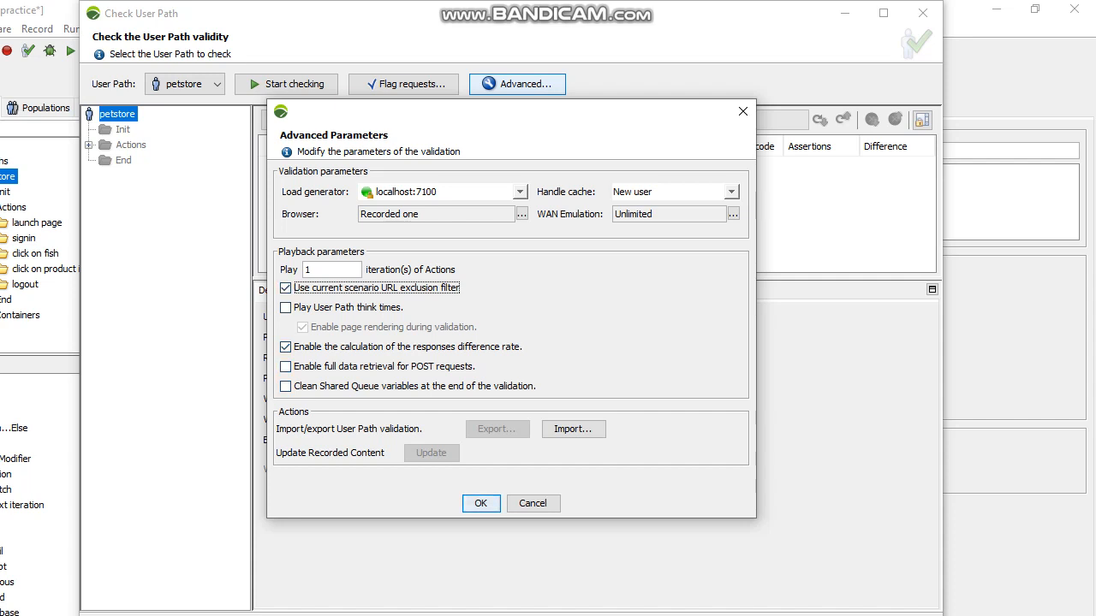
pyautogui.click(286, 346)
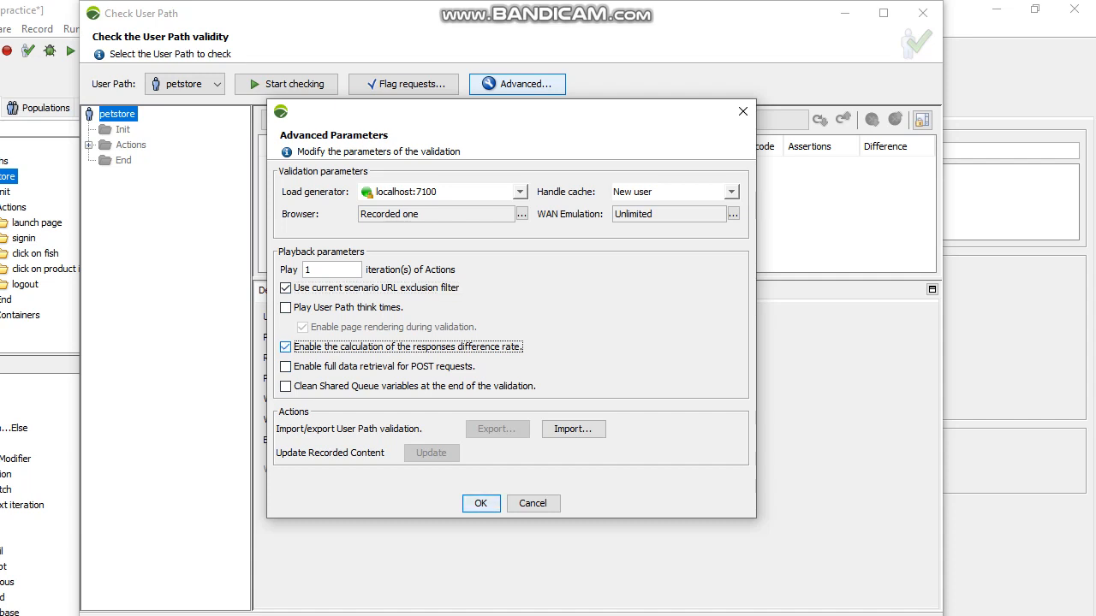
pyautogui.click(480, 503)
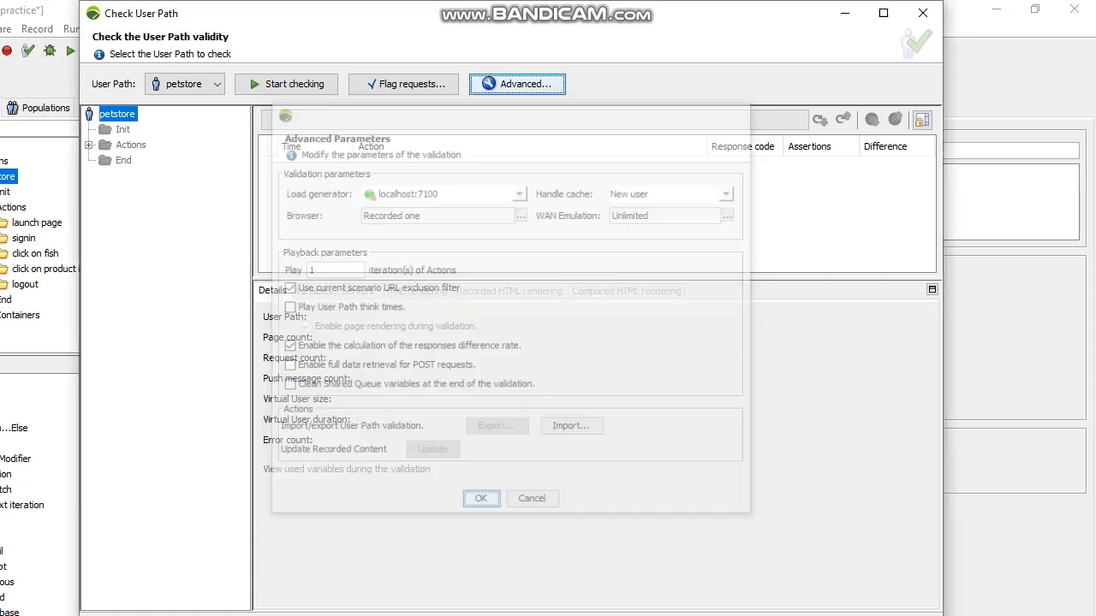
pyautogui.click(286, 84)
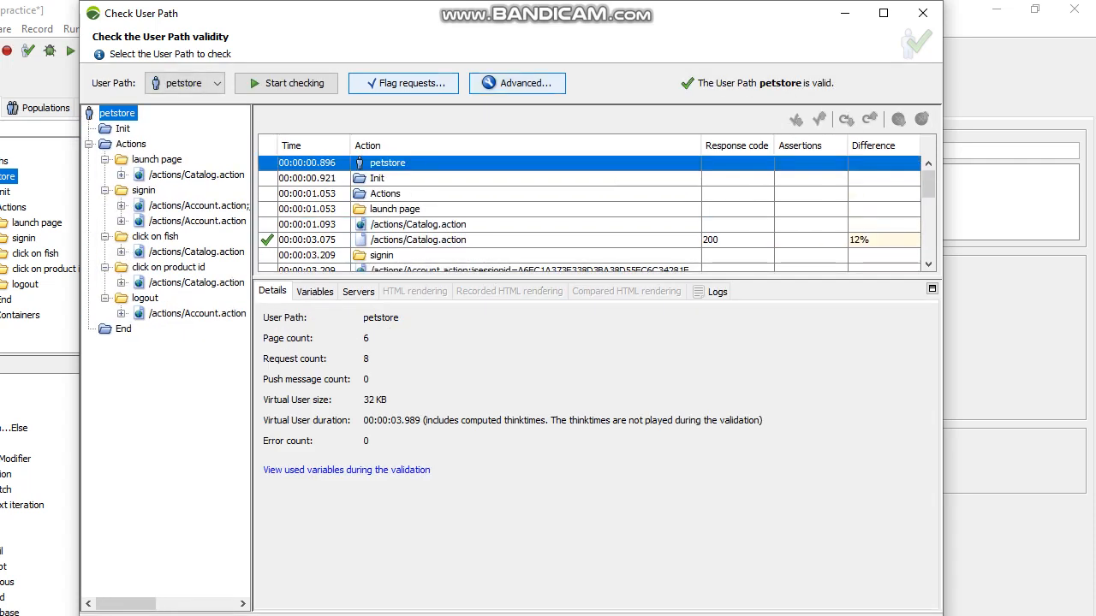
# Review the response codes and difference rates of all actions in the petstore validation results
pyautogui.scroll(-3, 590, 214)
pyautogui.scroll(-2, 591, 214)
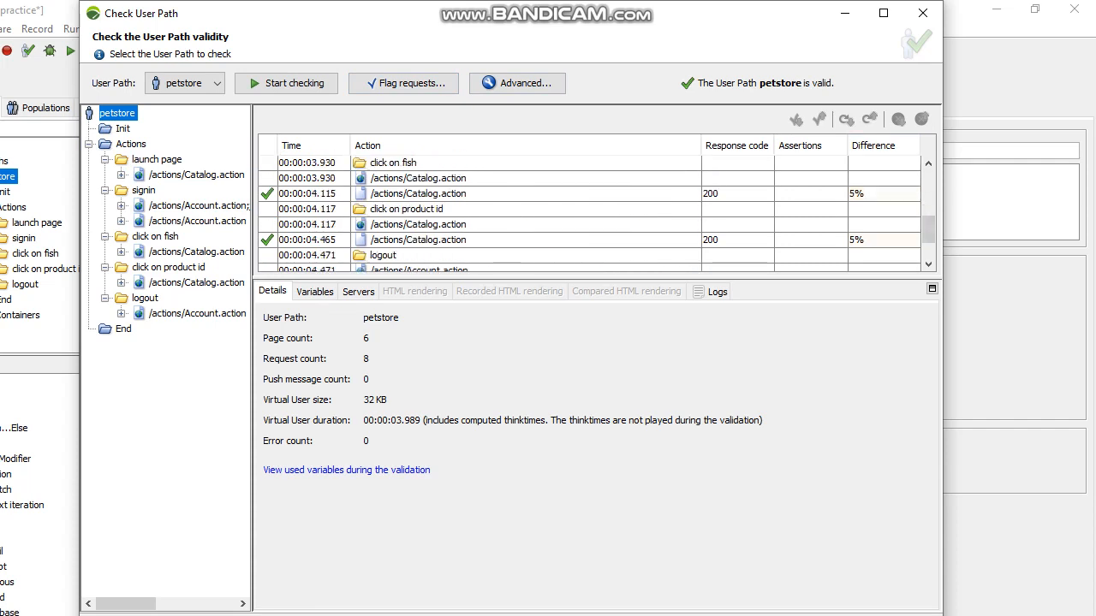
pyautogui.scroll(2, 591, 214)
pyautogui.scroll(-3, 591, 214)
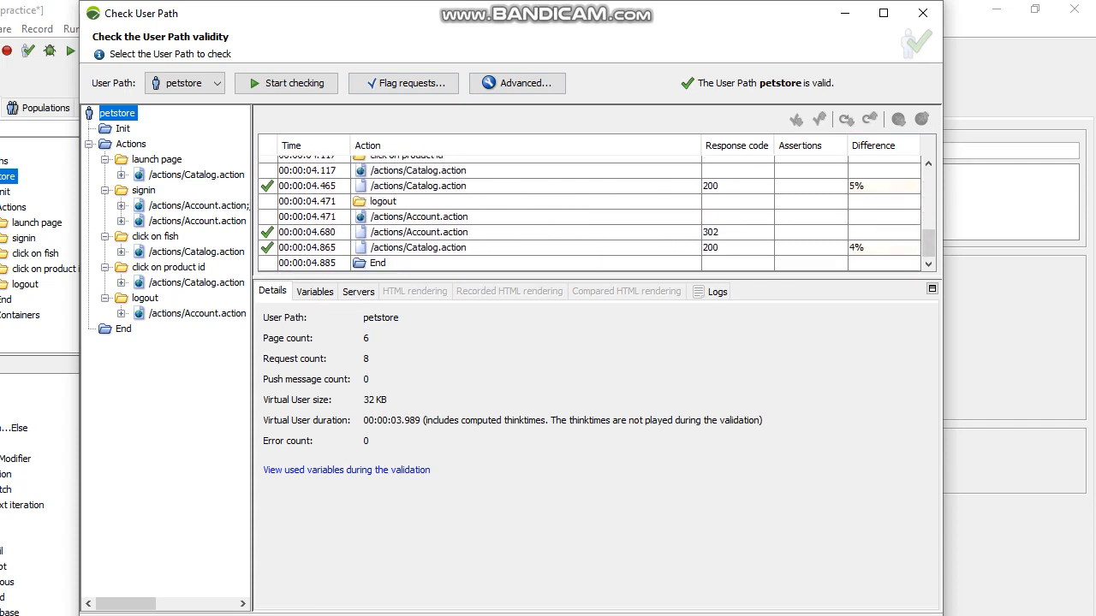
pyautogui.scroll(4, 591, 214)
pyautogui.scroll(2, 590, 214)
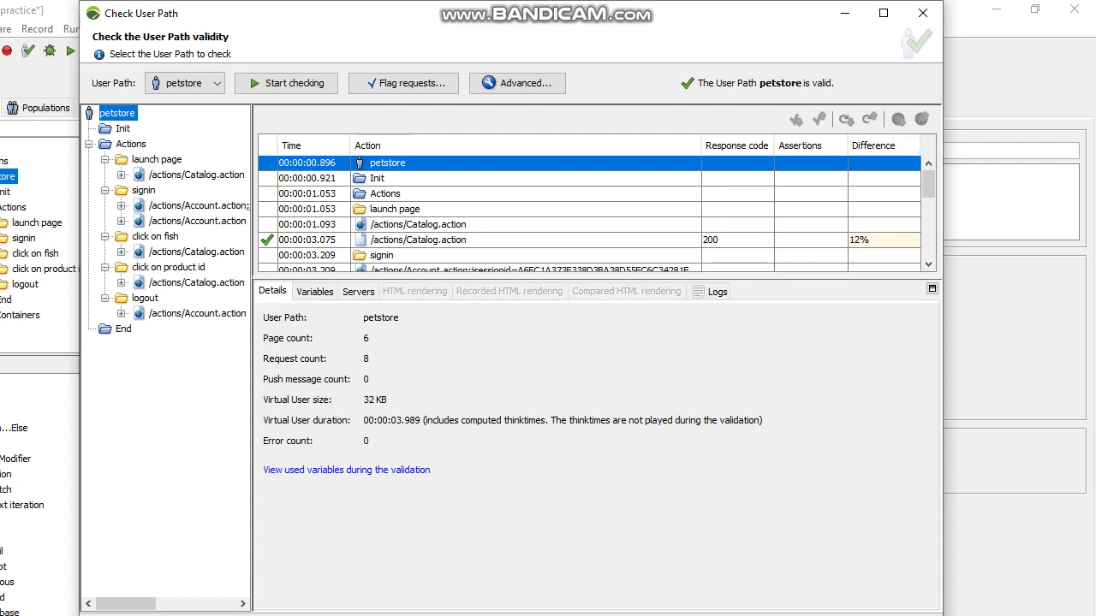
pyautogui.scroll(-2, 596, 214)
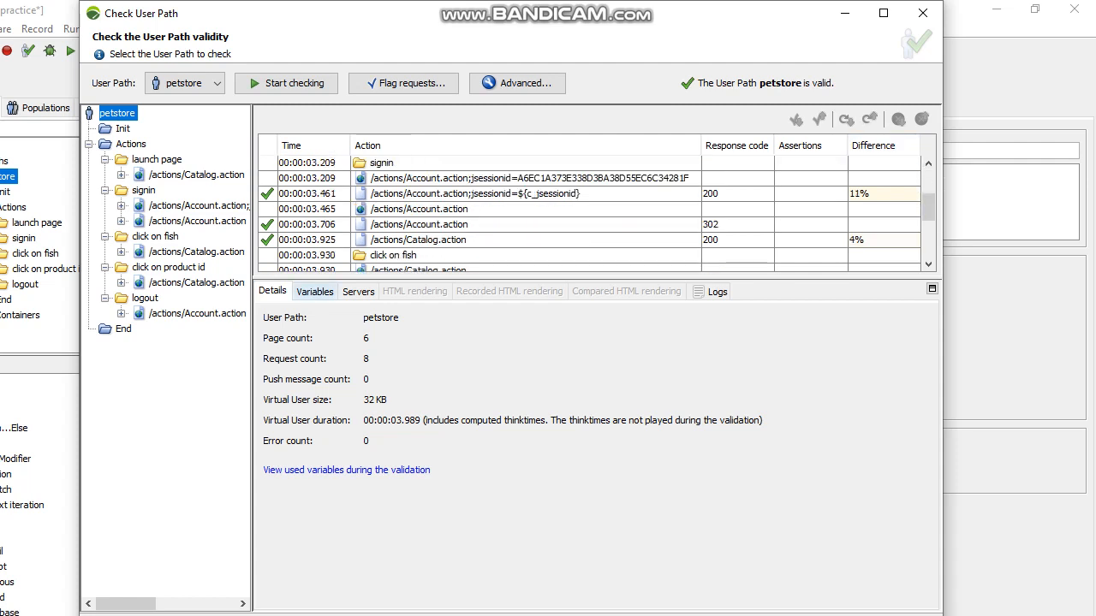
# Inspect the variables and the servers used during the validation
pyautogui.click(315, 291)
pyautogui.click(273, 292)
pyautogui.click(314, 291)
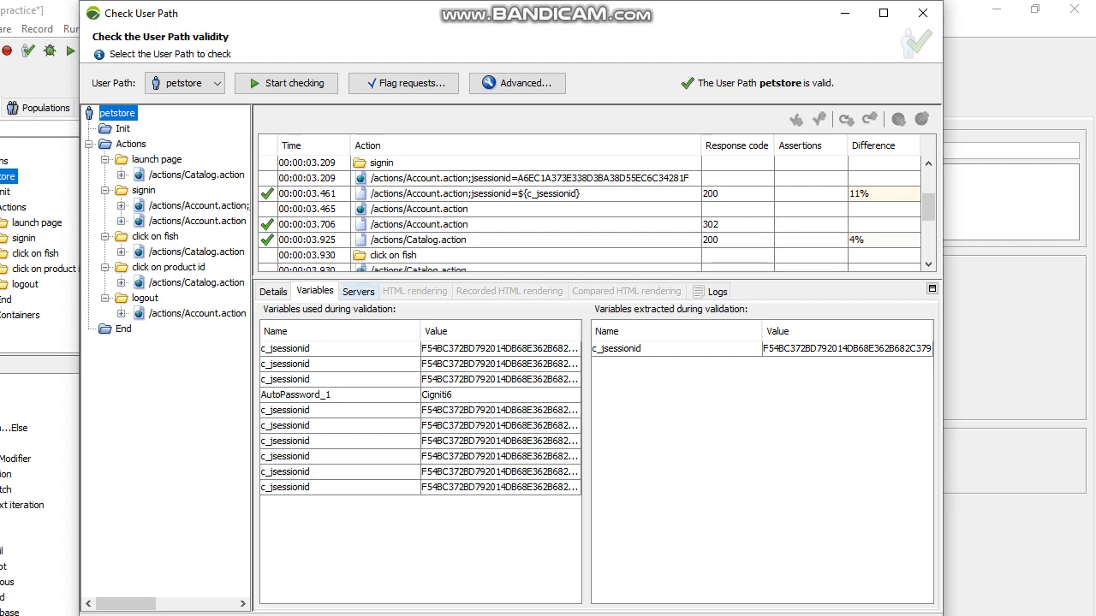
pyautogui.click(358, 291)
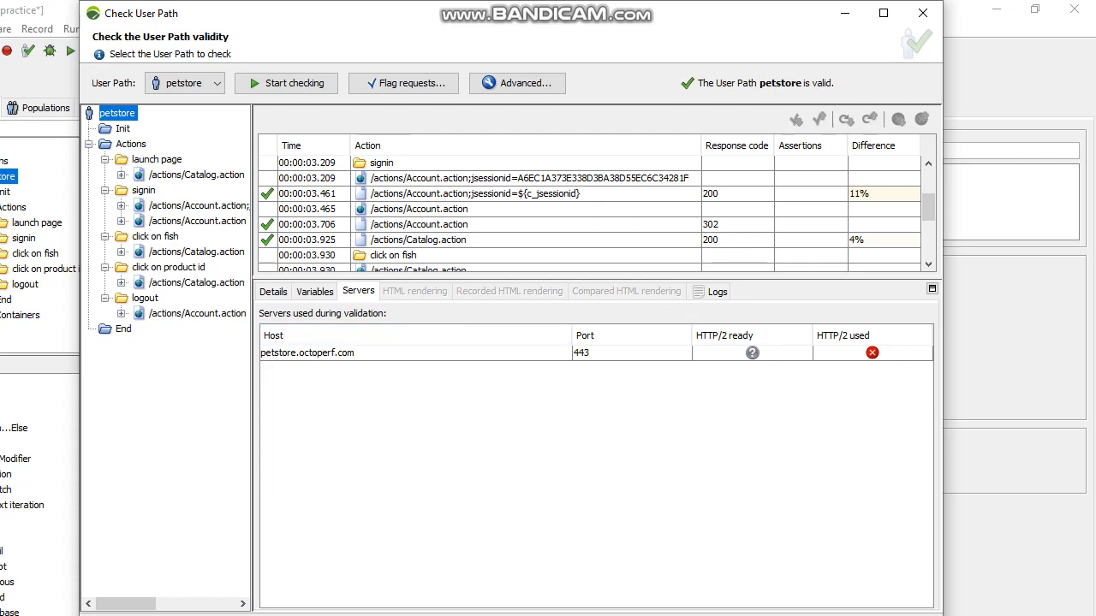
pyautogui.click(315, 291)
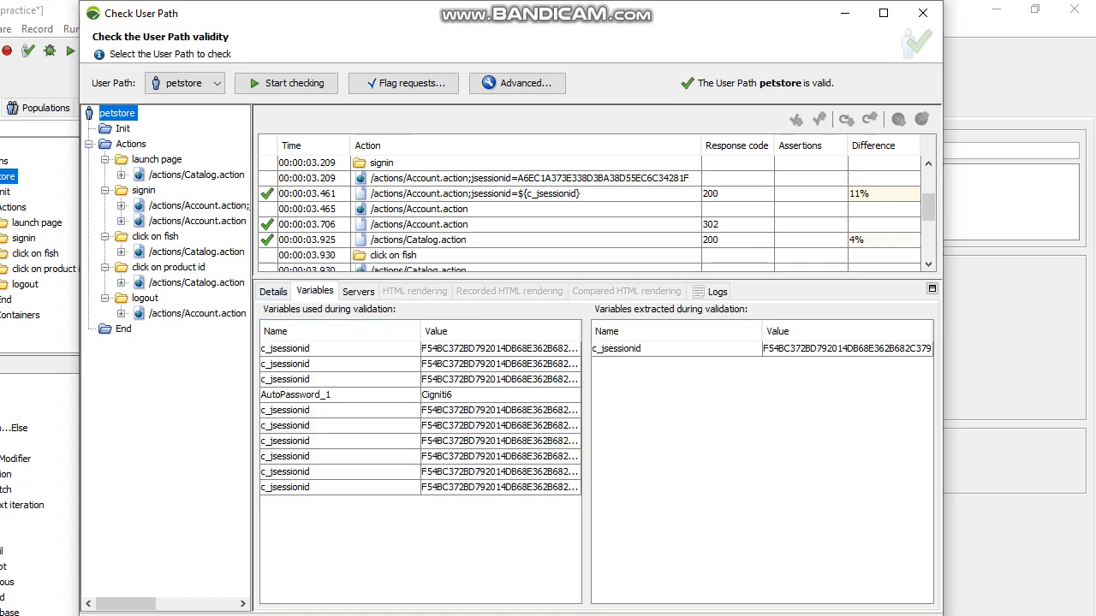
# Examine the signin /actions/Account.action request with response code 302, including its assertions, and compare its response with the recorded one
pyautogui.click(420, 209)
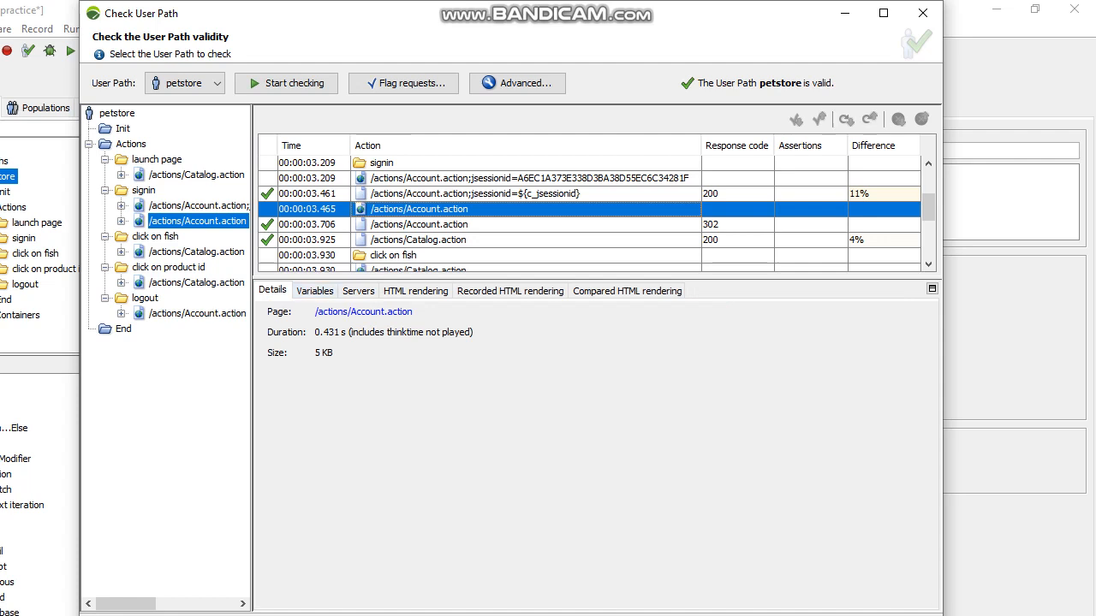
pyautogui.click(420, 224)
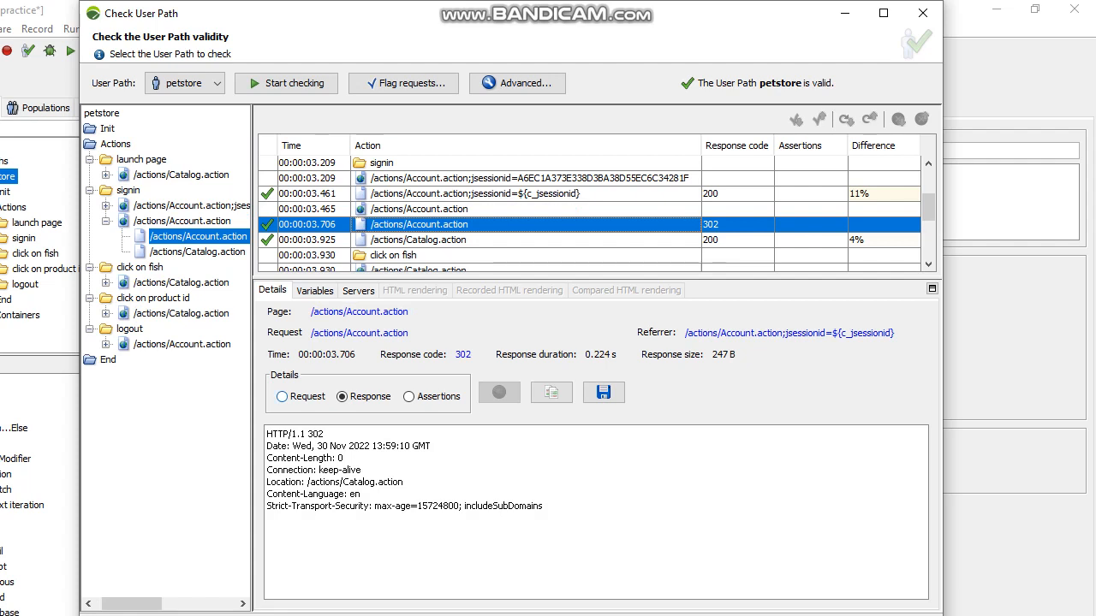
pyautogui.click(408, 396)
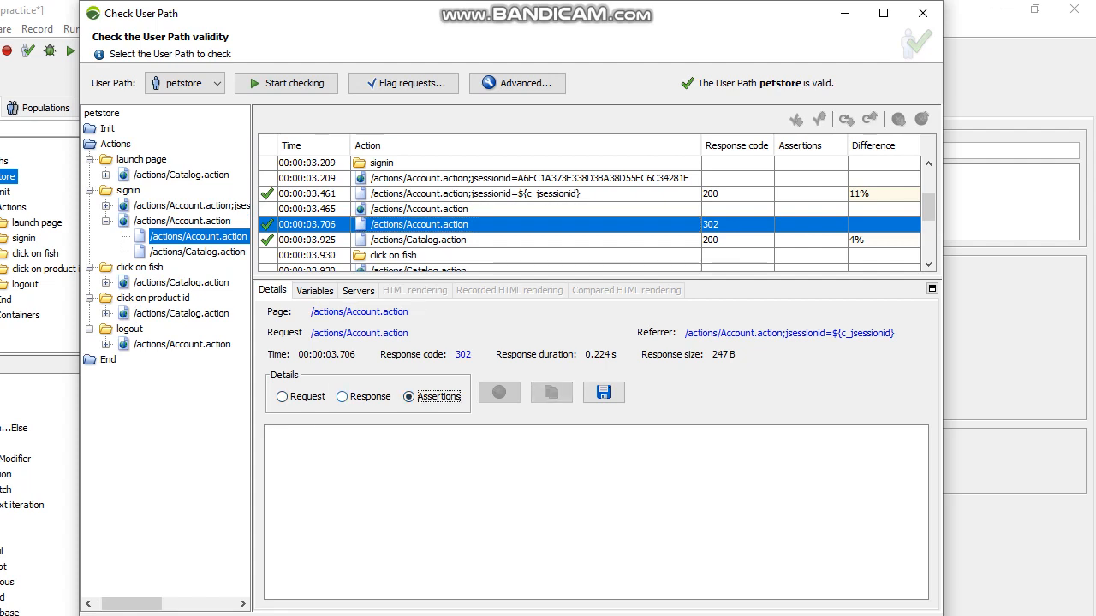
pyautogui.click(341, 396)
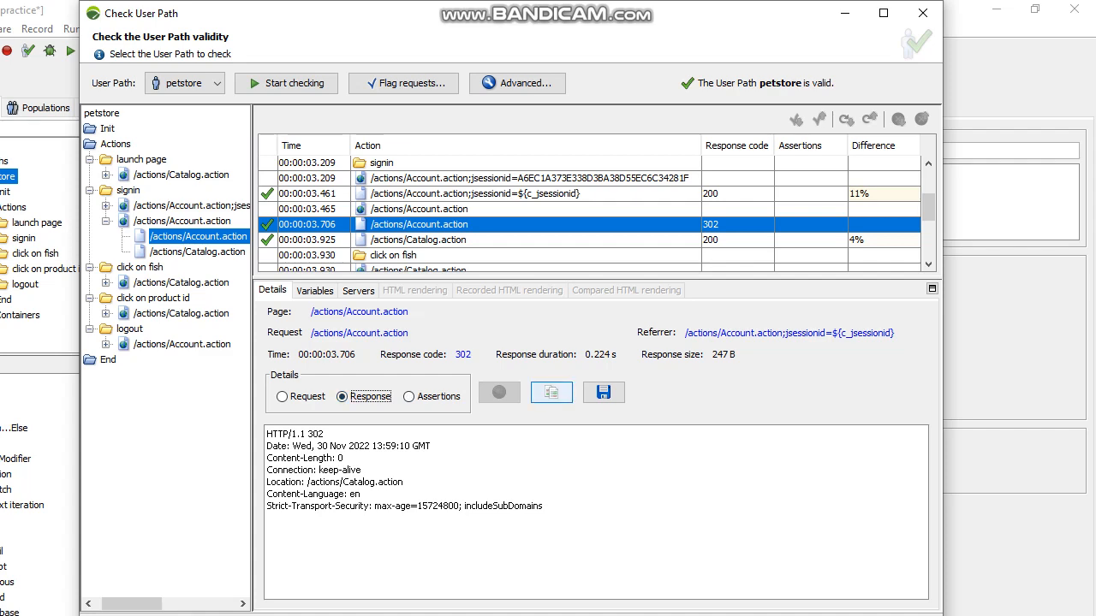
pyautogui.click(551, 392)
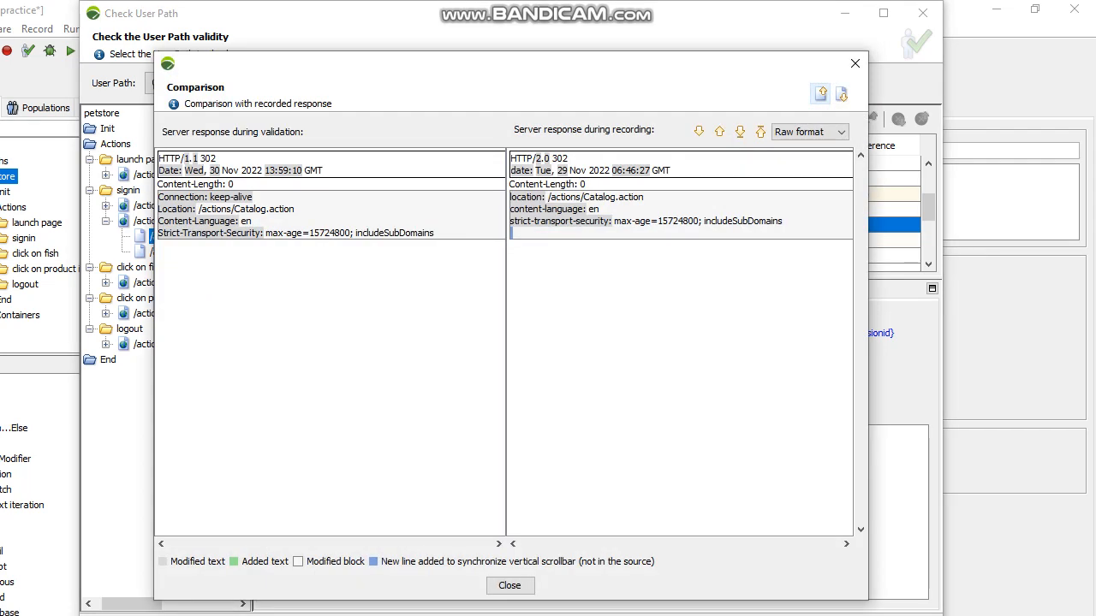
pyautogui.click(854, 64)
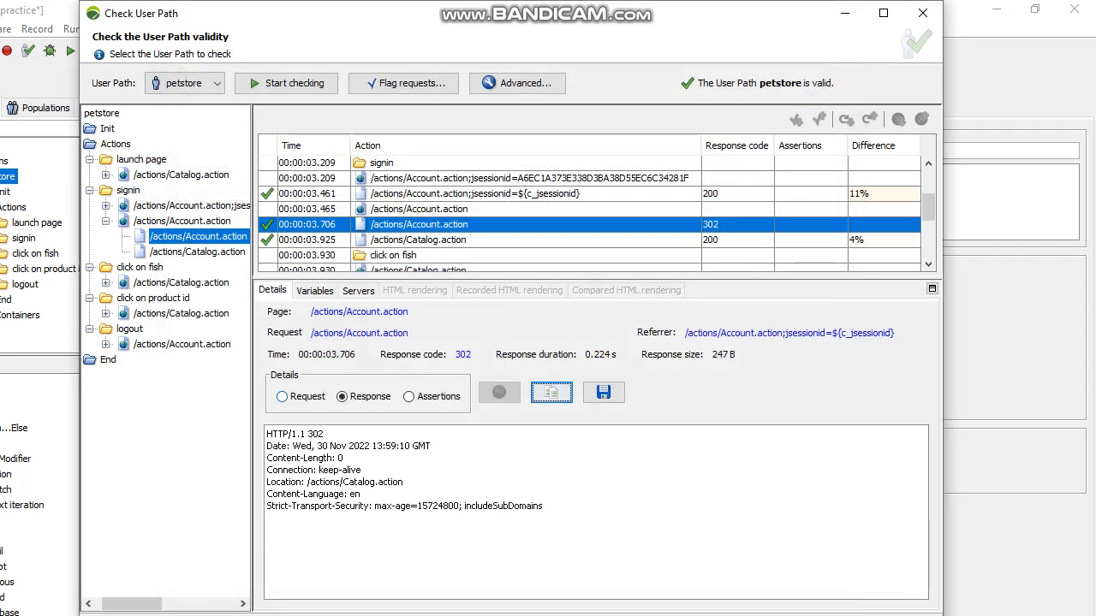
# Compare the signin request's parameters and cookies with the recorded request, displaying only the differences
pyautogui.click(284, 396)
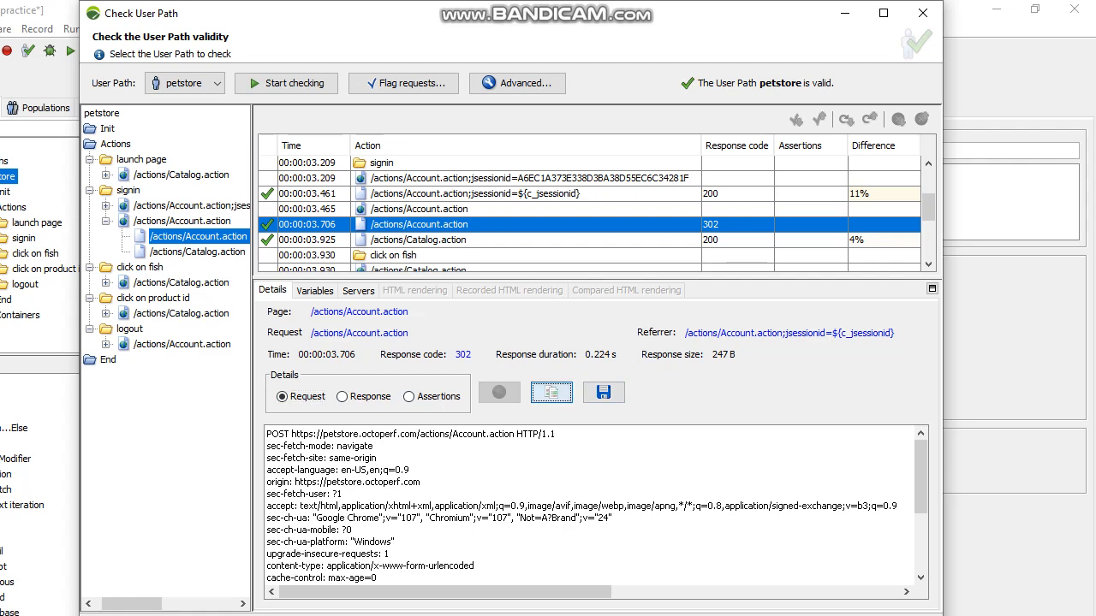
pyautogui.click(551, 392)
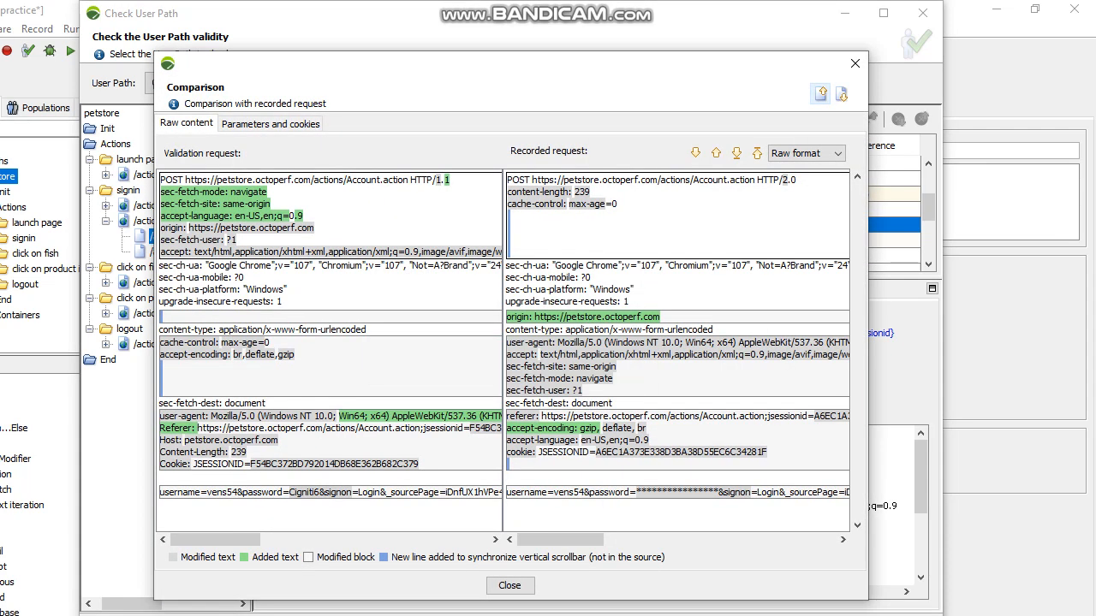
pyautogui.click(271, 124)
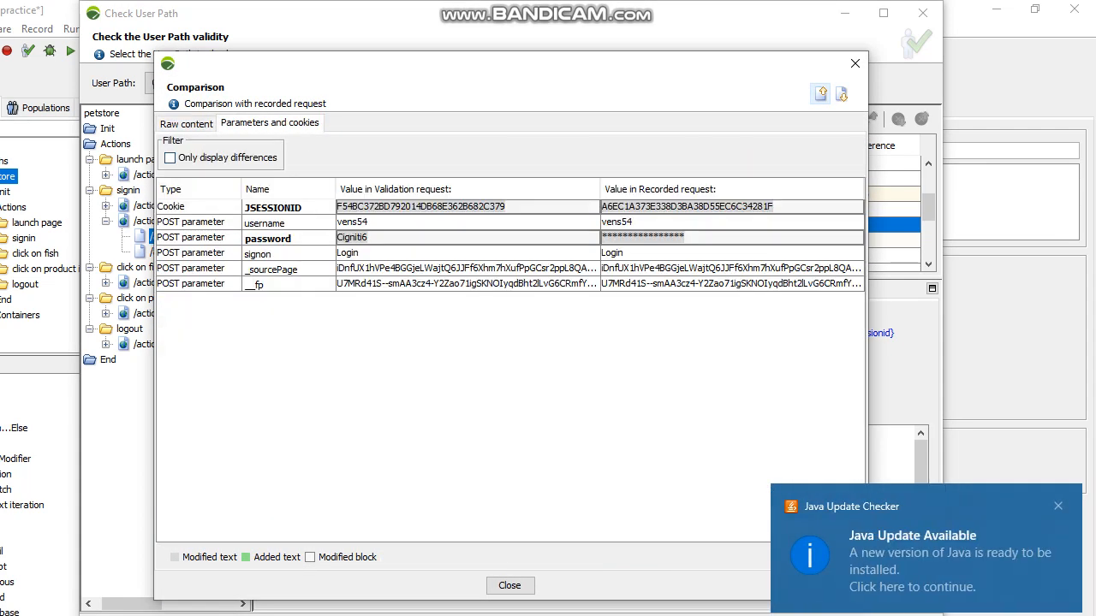
pyautogui.click(221, 158)
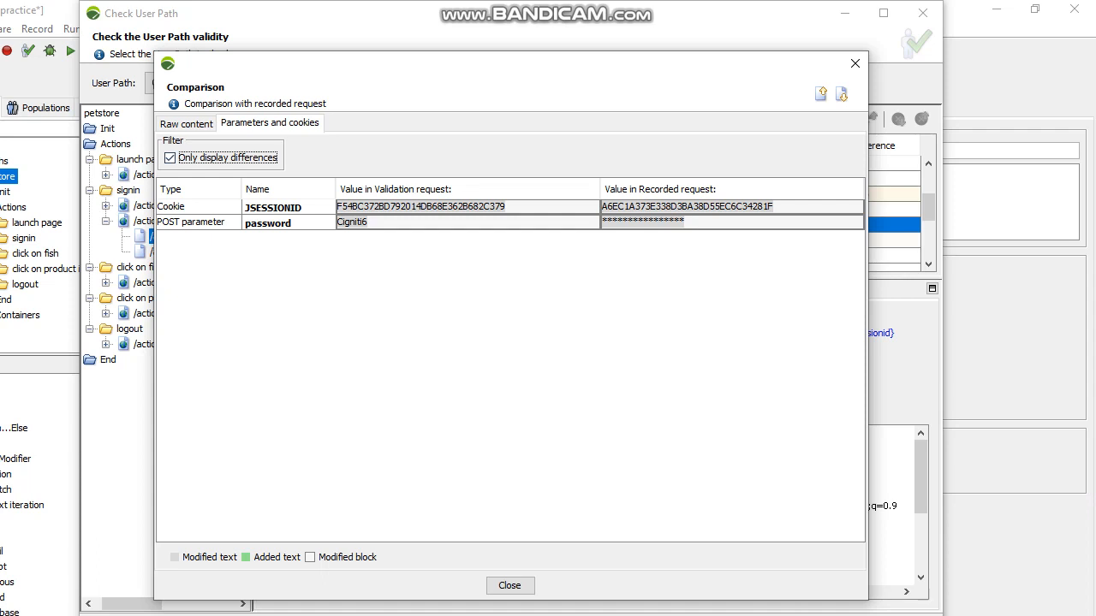
pyautogui.click(171, 159)
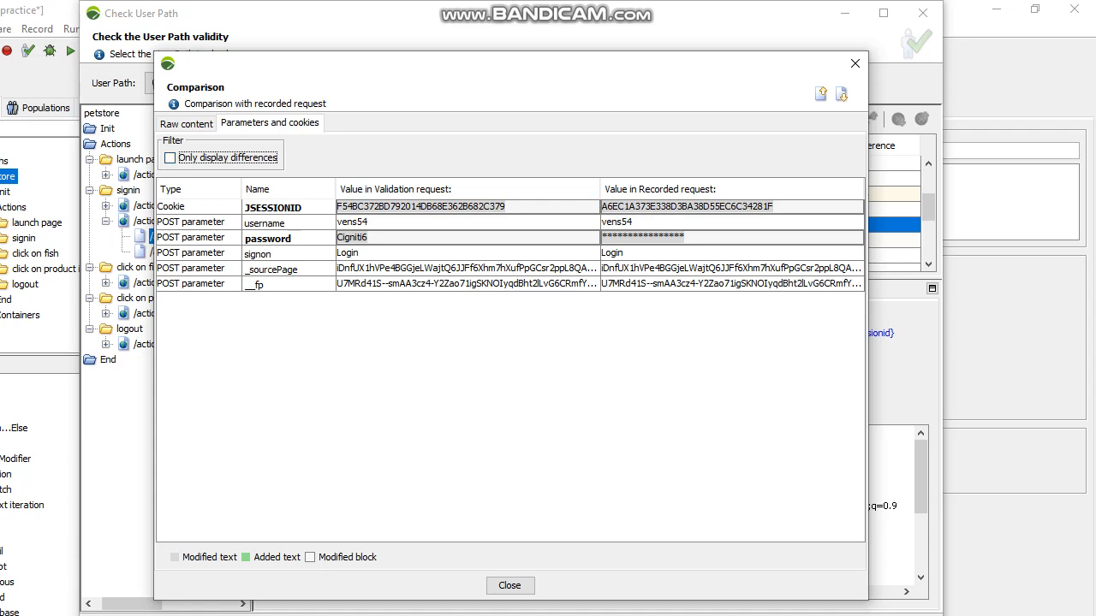
pyautogui.click(170, 159)
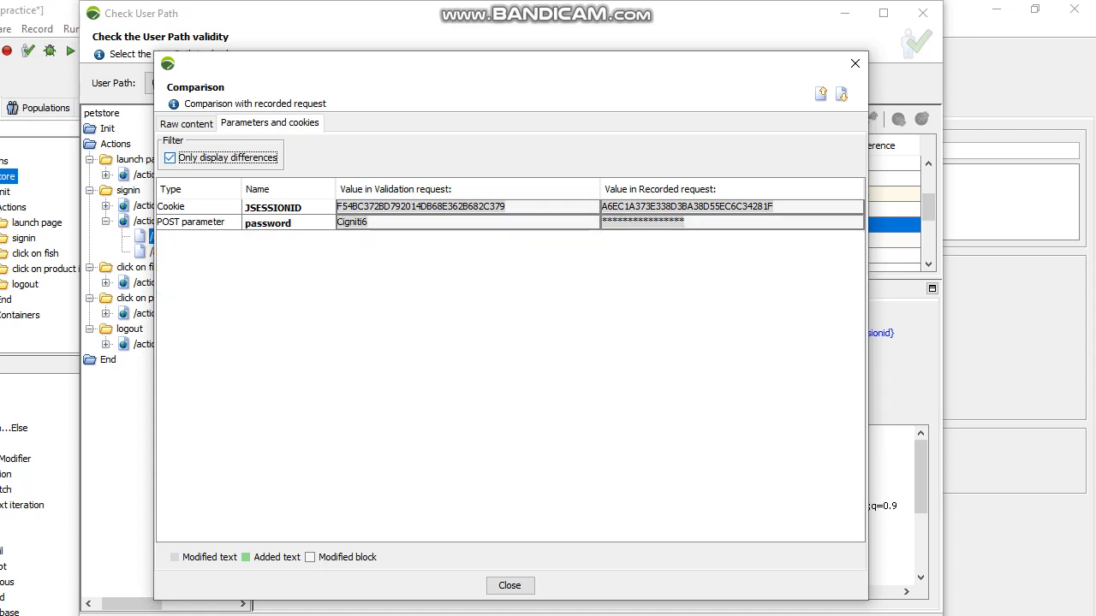
pyautogui.click(855, 62)
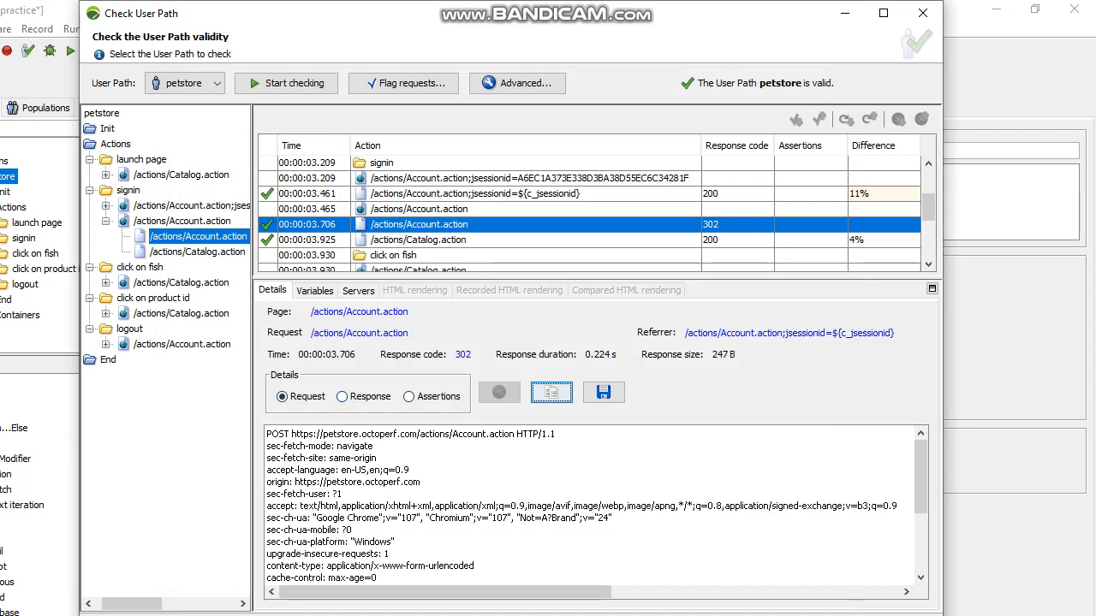
# Compare the raw content of the signin request with the recorded request, and close the comparison
pyautogui.click(551, 392)
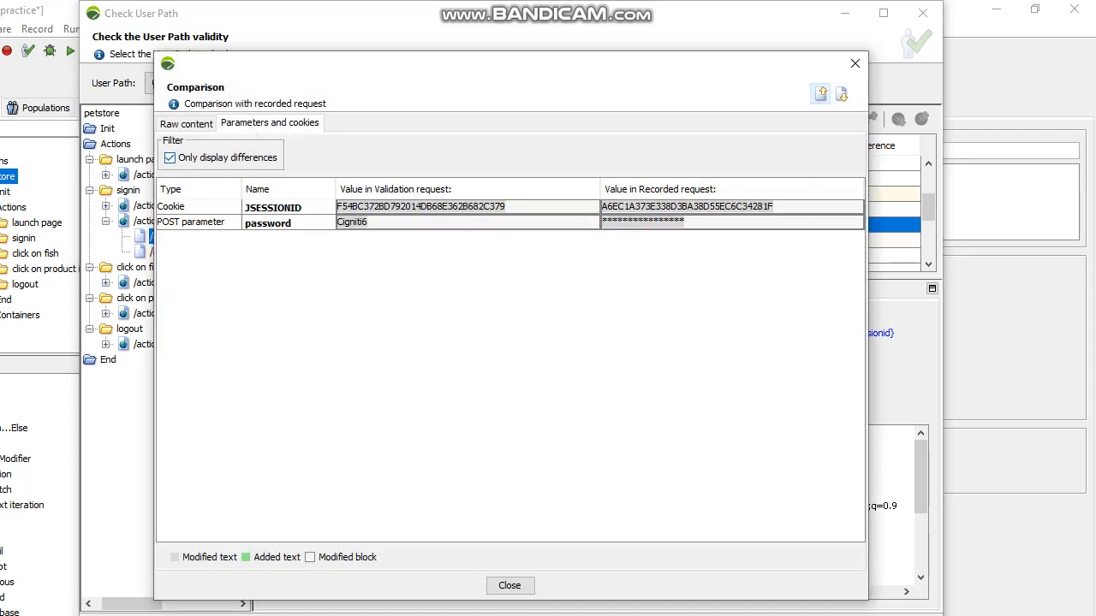
pyautogui.click(186, 123)
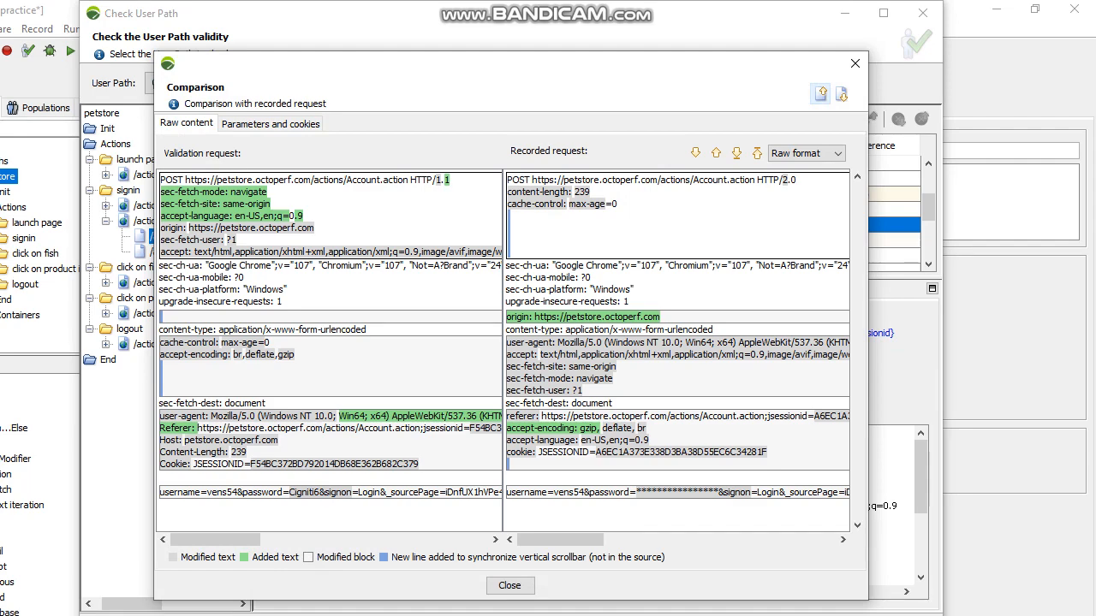
pyautogui.click(854, 63)
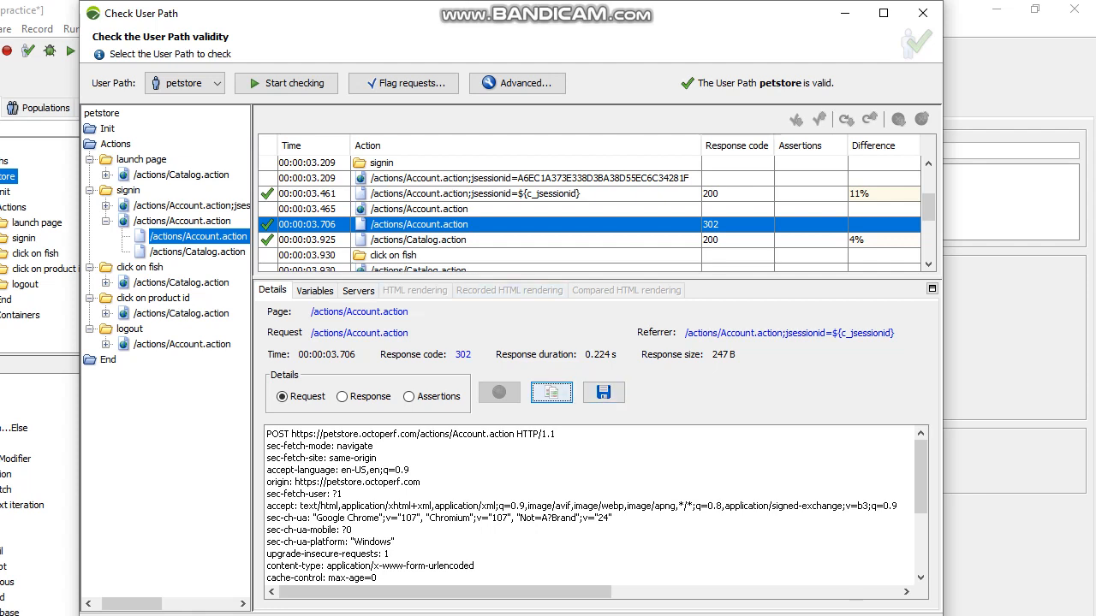
# Look through the validation results again, from the signin request to the logout actions and back to the first entry
pyautogui.scroll(-2, 591, 214)
pyautogui.scroll(3, 590, 214)
pyautogui.scroll(-4, 591, 214)
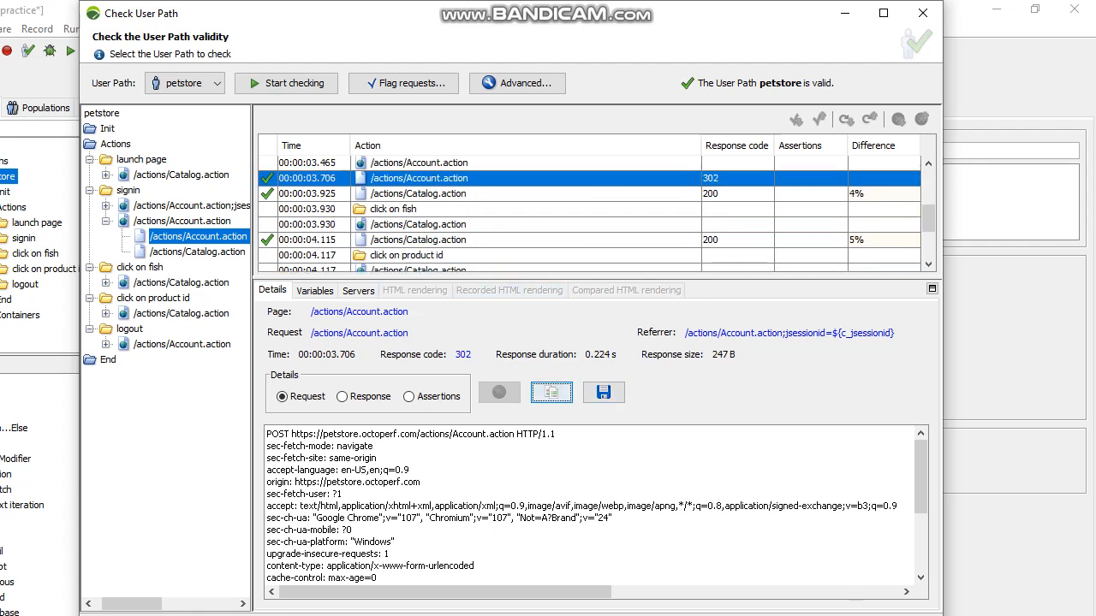
pyautogui.scroll(3, 590, 214)
pyautogui.scroll(-4, 590, 214)
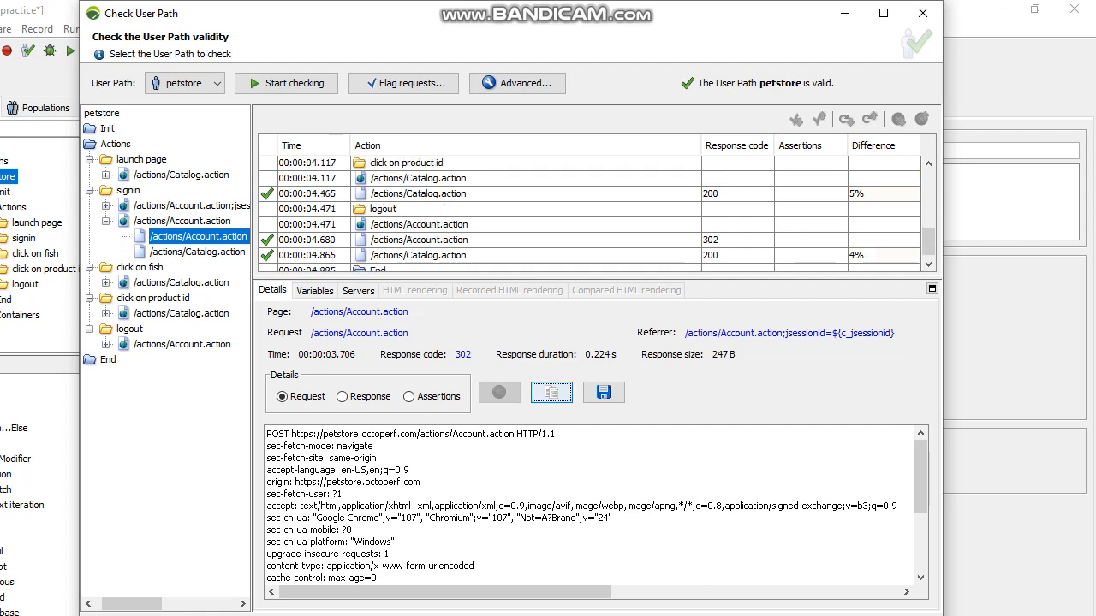
pyautogui.scroll(6, 590, 214)
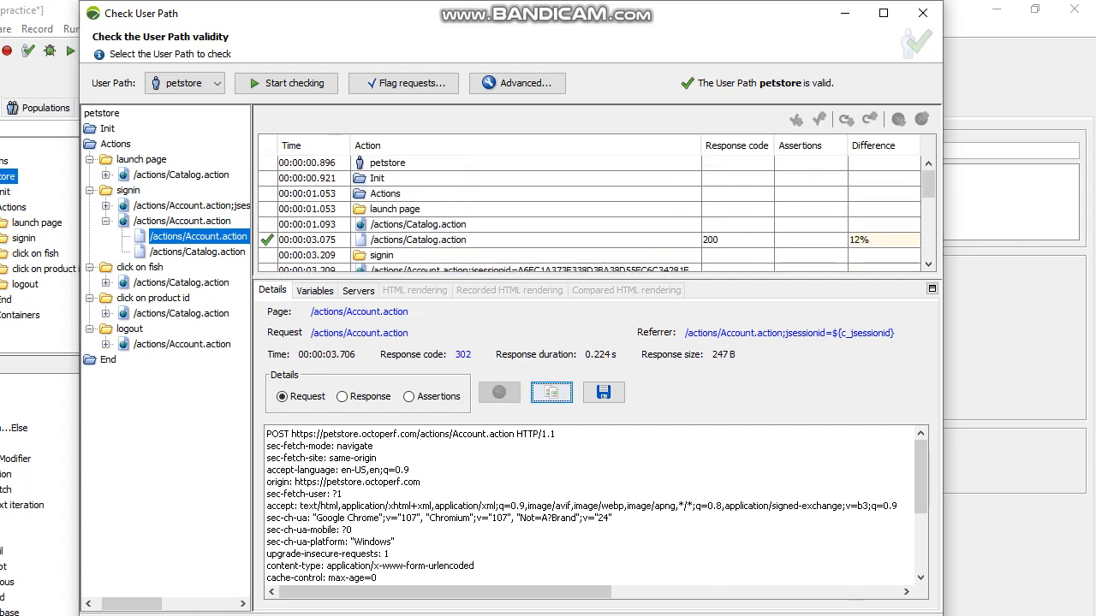
# Compare the response of the signin /actions/Account.action;jsessionid=${c_jsessionid} request with the recorded response, and close the comparison
pyautogui.scroll(-2, 591, 214)
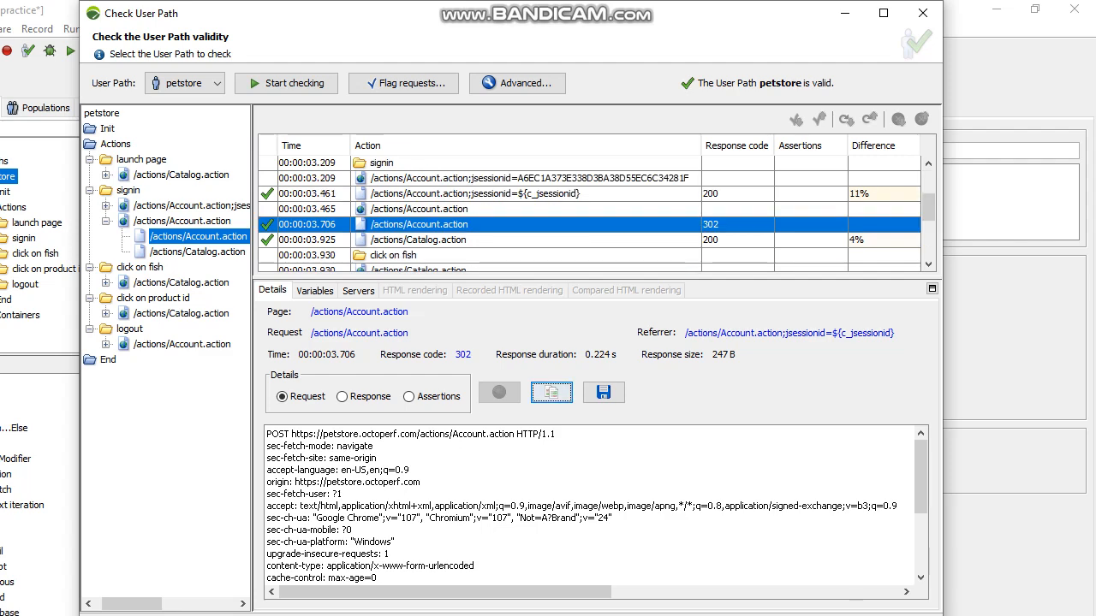
pyautogui.click(453, 193)
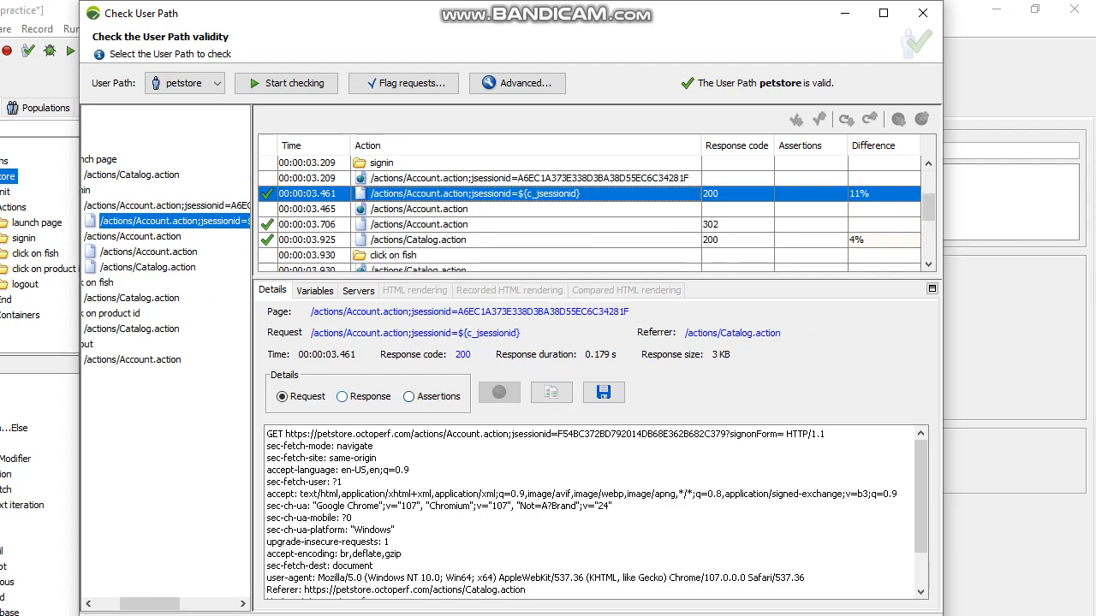
pyautogui.click(364, 397)
pyautogui.click(551, 392)
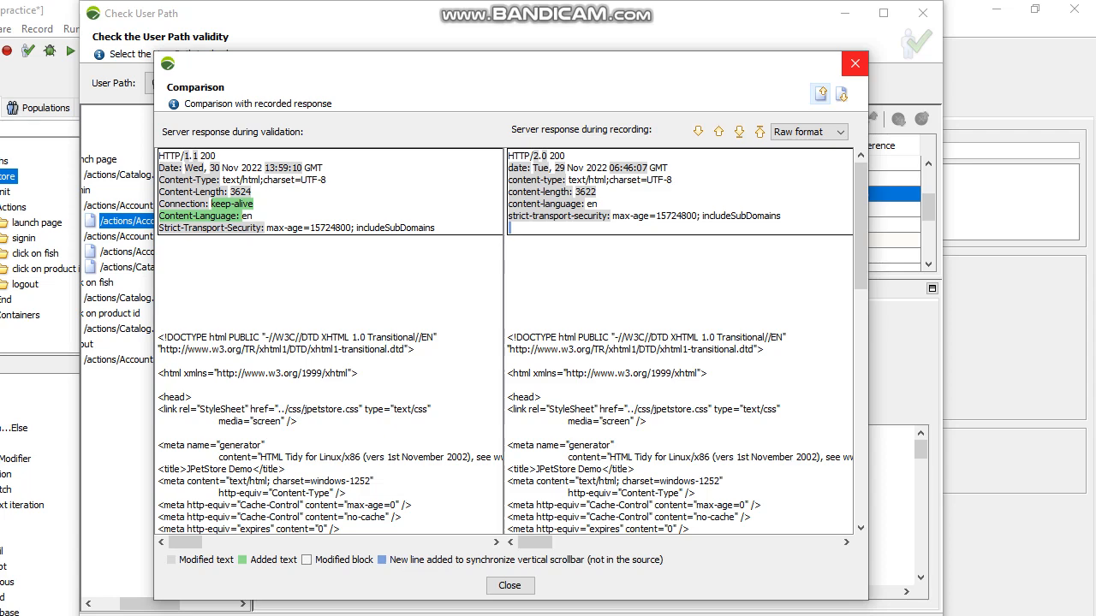
pyautogui.click(854, 64)
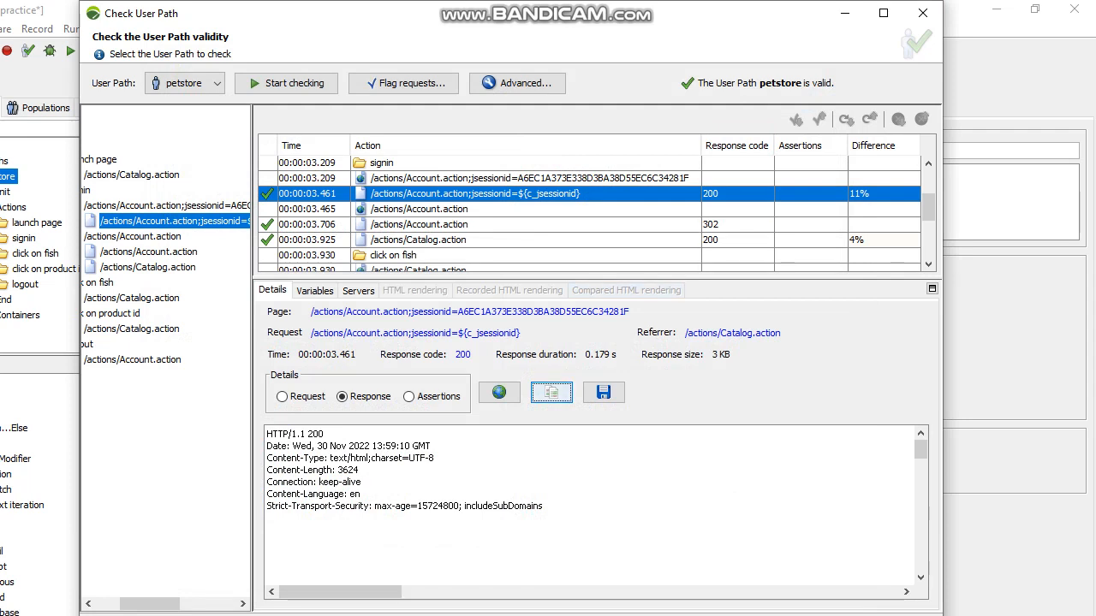
# Review the advanced validation parameters and browser profiles, toggling think-time playback and the scenario URL exclusion filter and restoring both settings
pyautogui.click(517, 83)
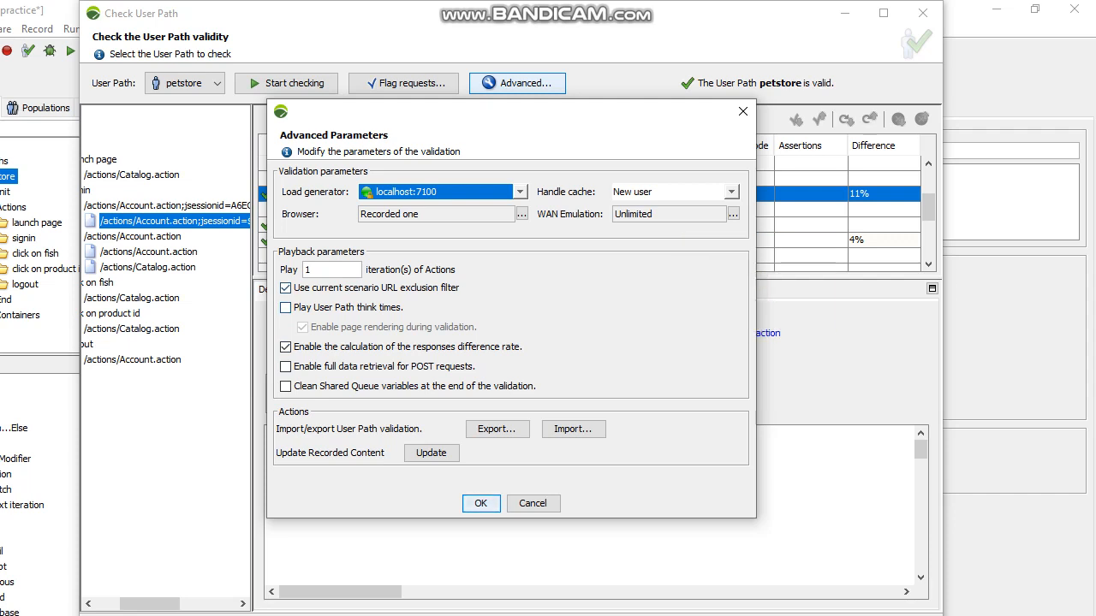
pyautogui.click(286, 308)
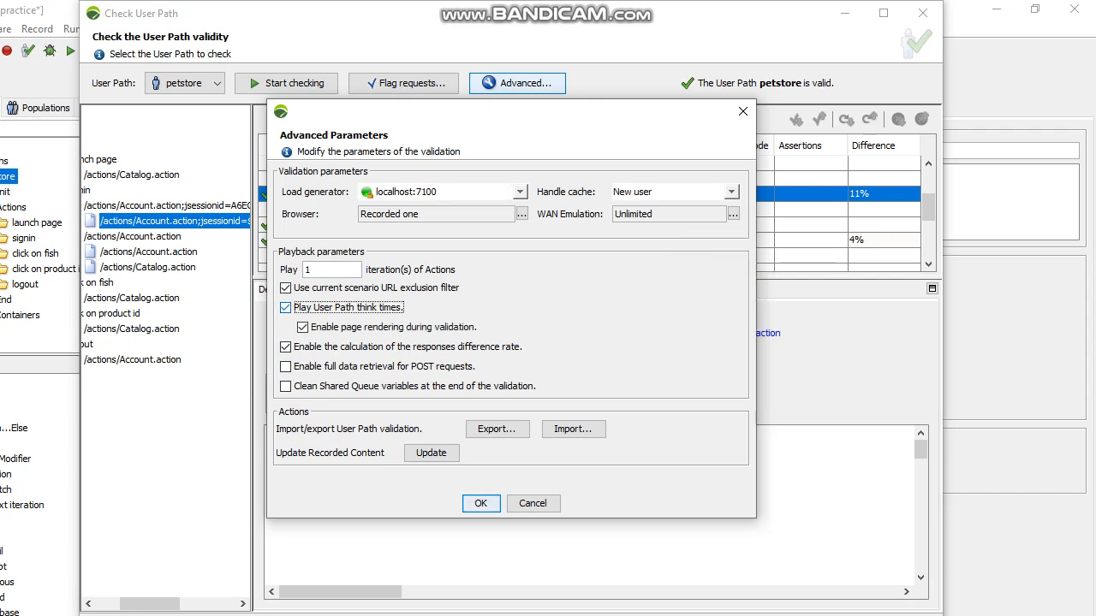
pyautogui.press('space')
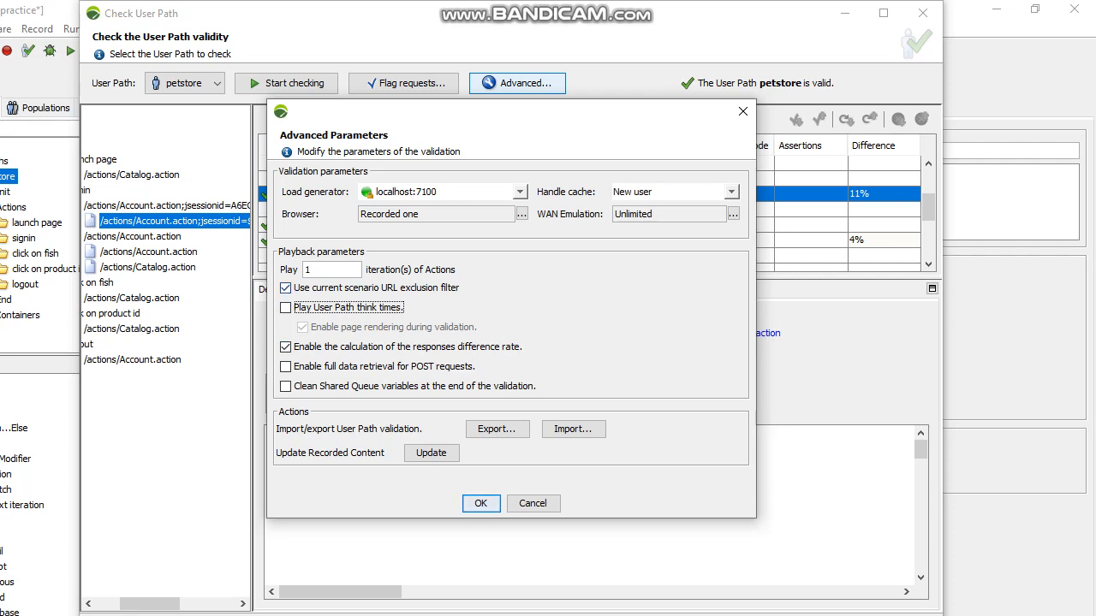
pyautogui.click(522, 214)
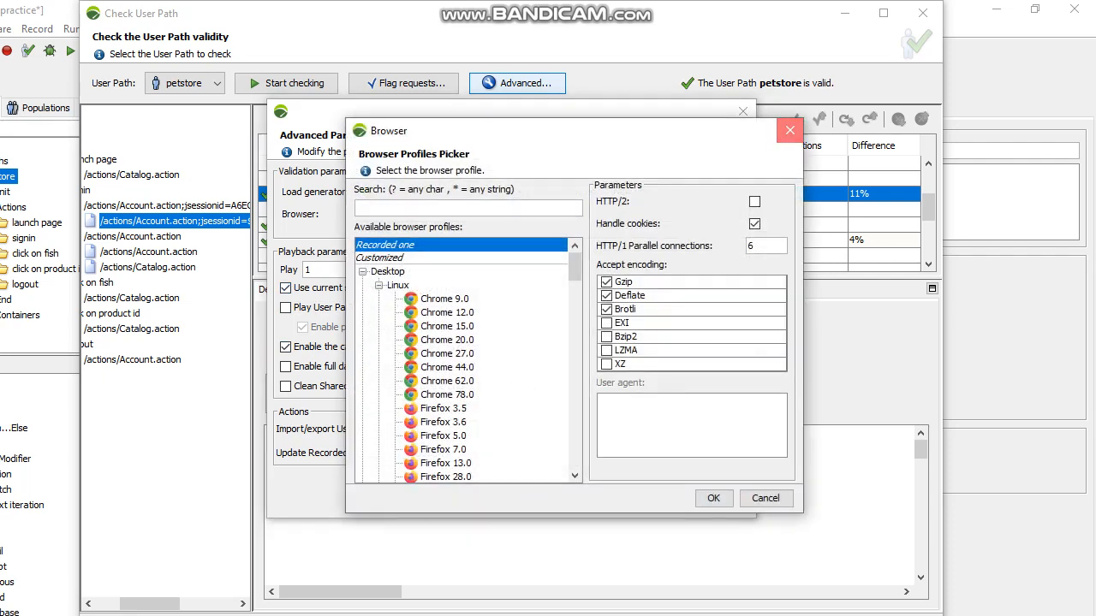
pyautogui.click(789, 130)
pyautogui.click(286, 288)
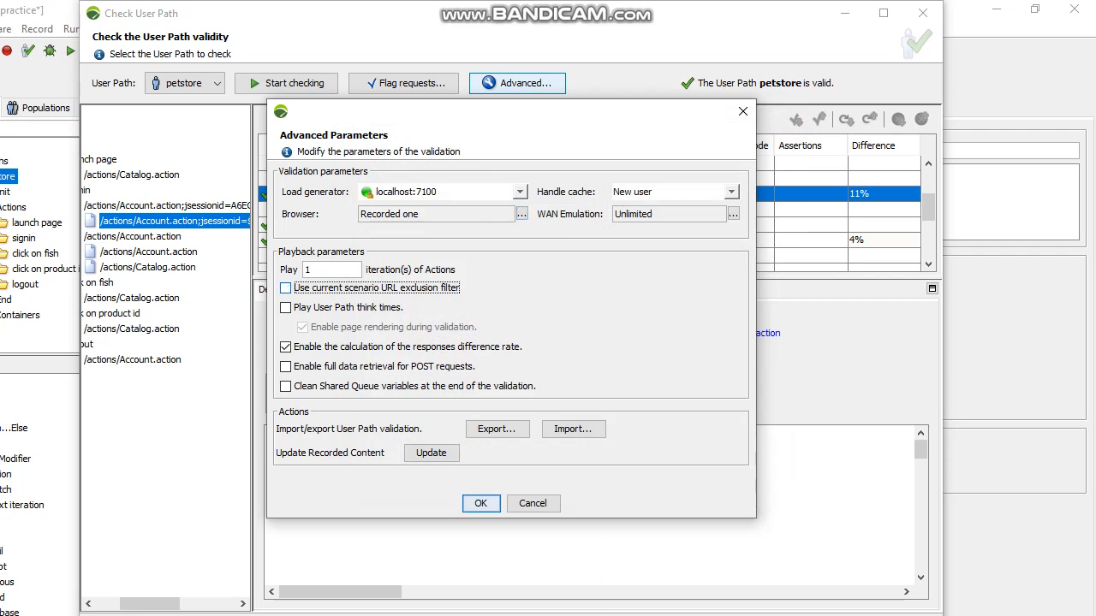
pyautogui.press('space')
pyautogui.press('Return')
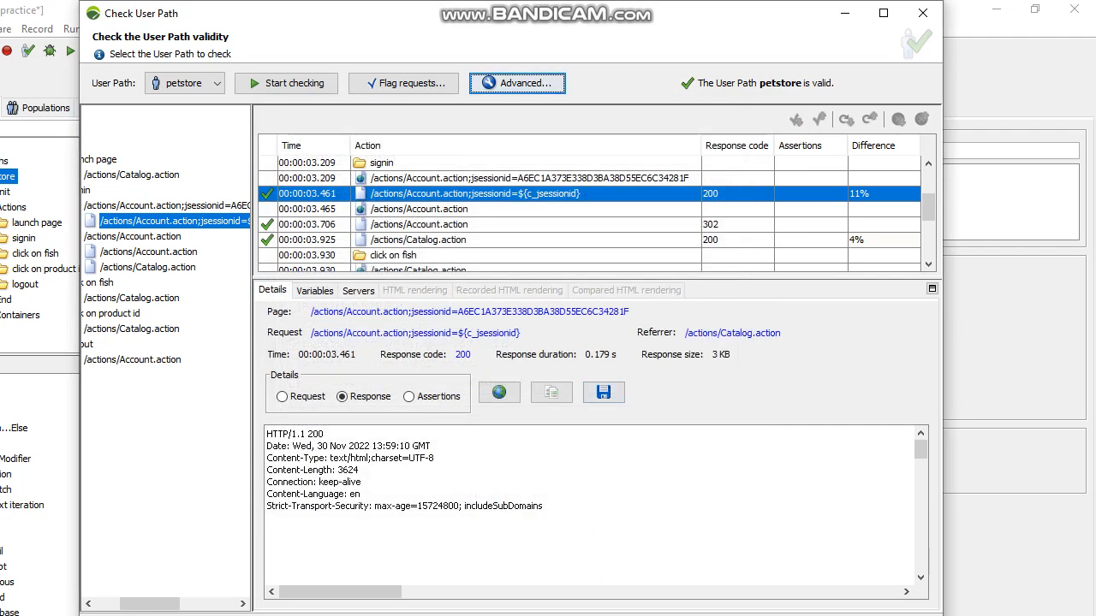
# Review the criteria for flagging requests and responses in the validation, and minimize the User Path check window
pyautogui.click(407, 84)
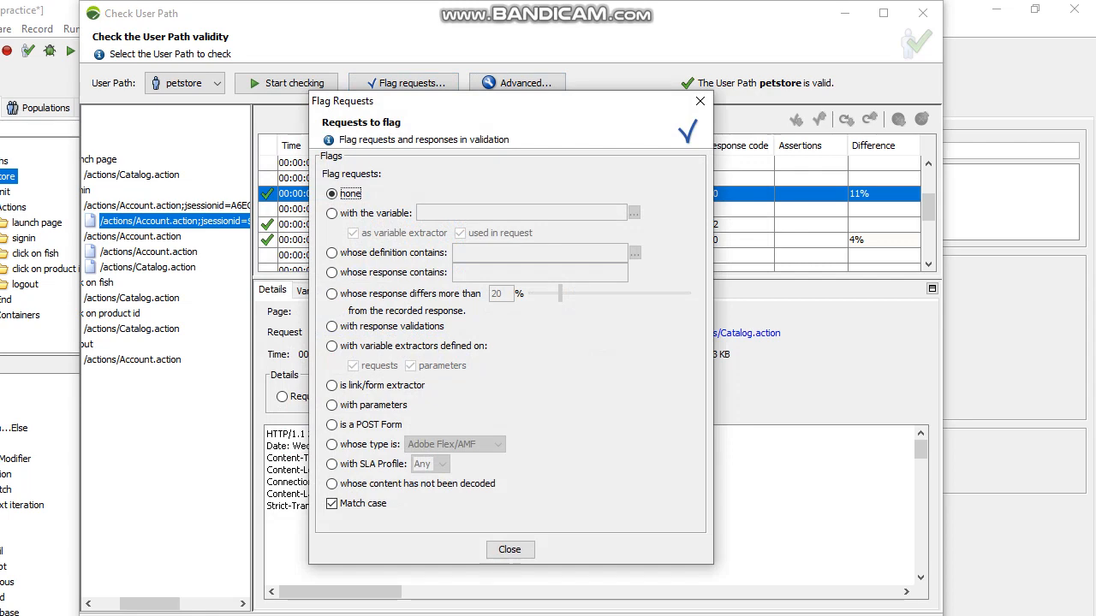
pyautogui.click(700, 101)
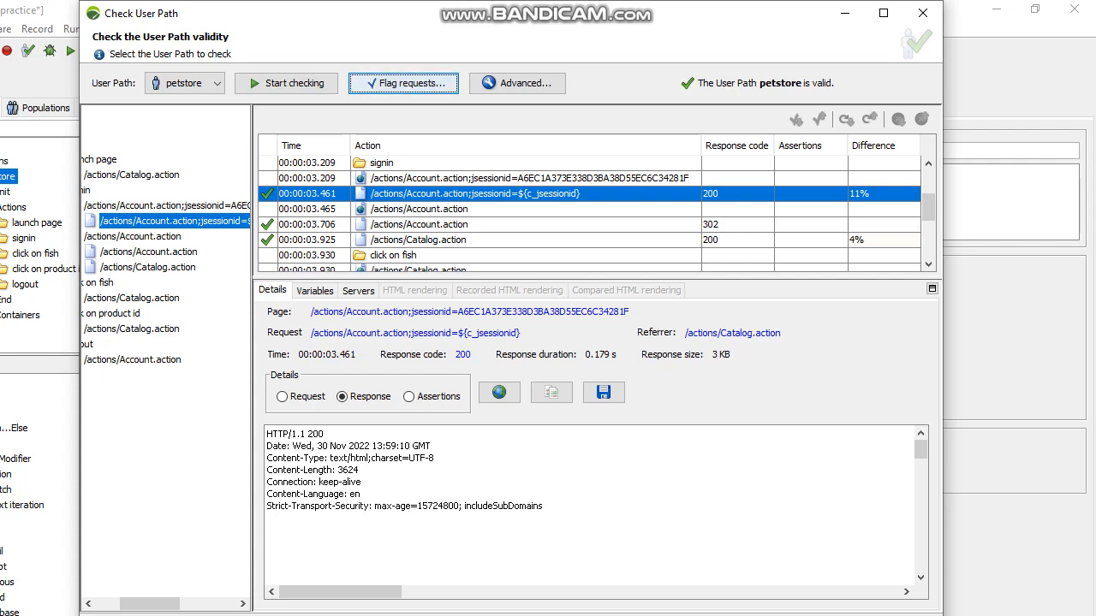
pyautogui.click(844, 13)
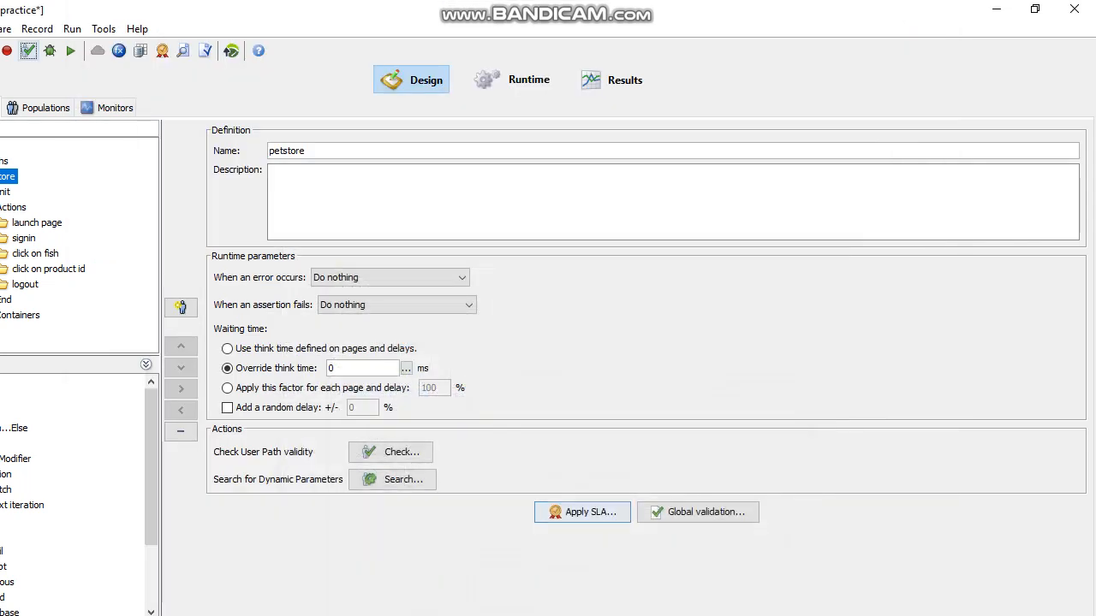